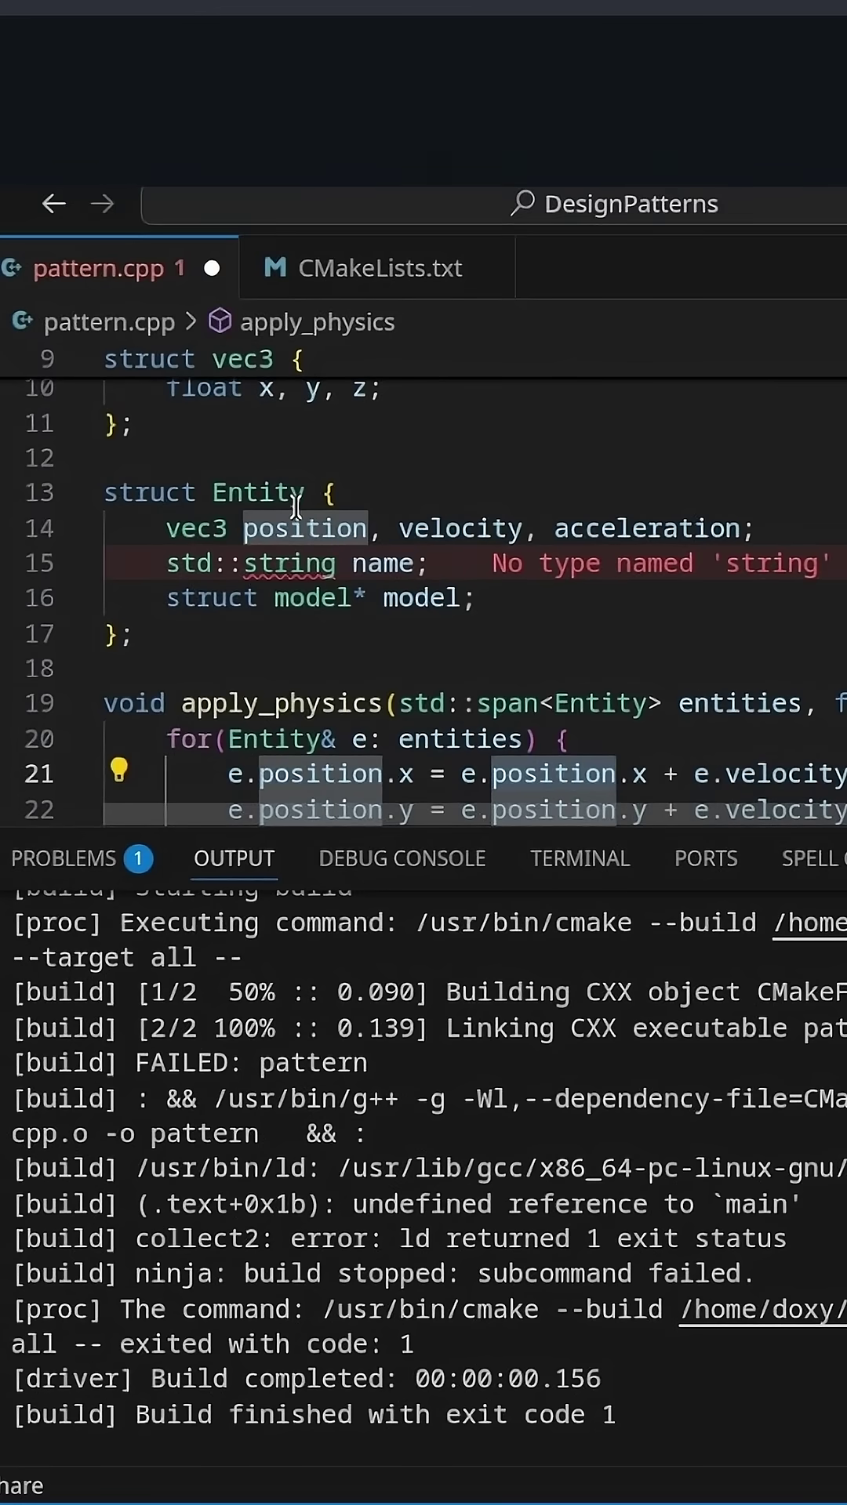
- Add a std::array<vec3, 100> positions member above Entity's old vec3 fields
click(294, 528)
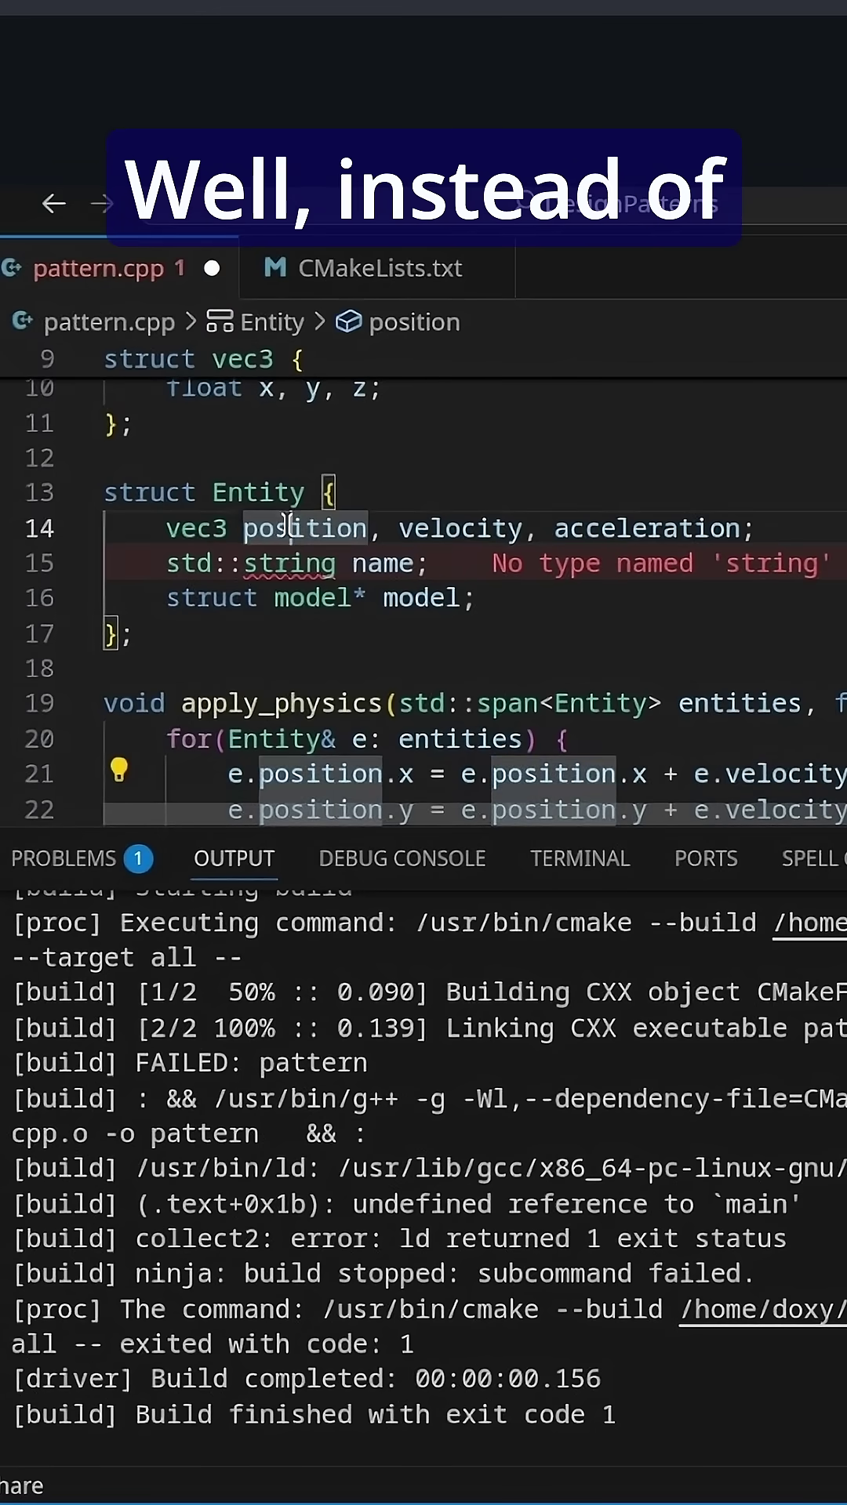
click(555, 704)
click(176, 528)
mouse_move(276, 704)
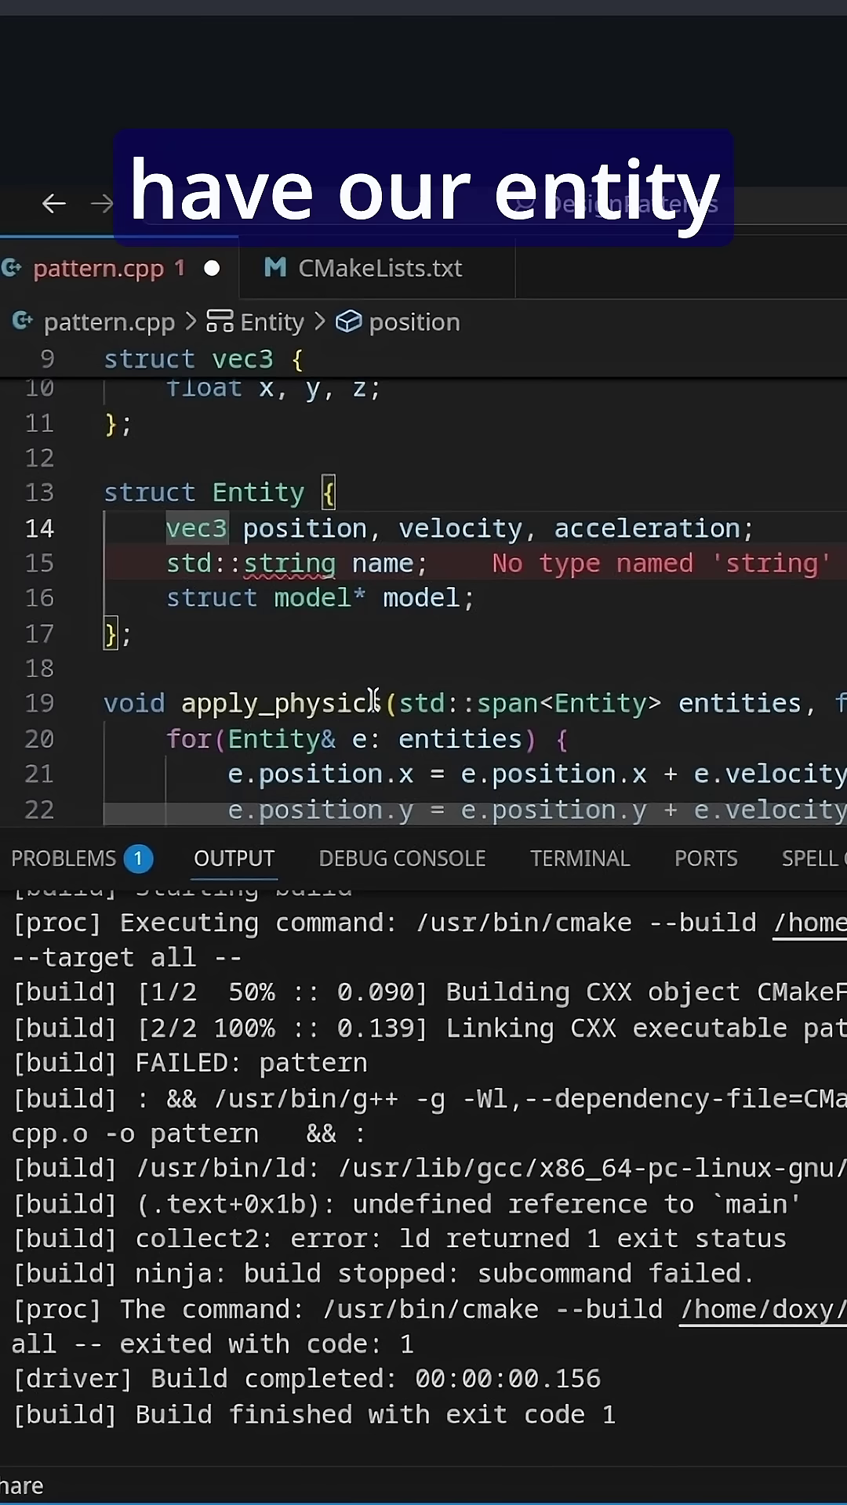
key(Home)
key(Return)
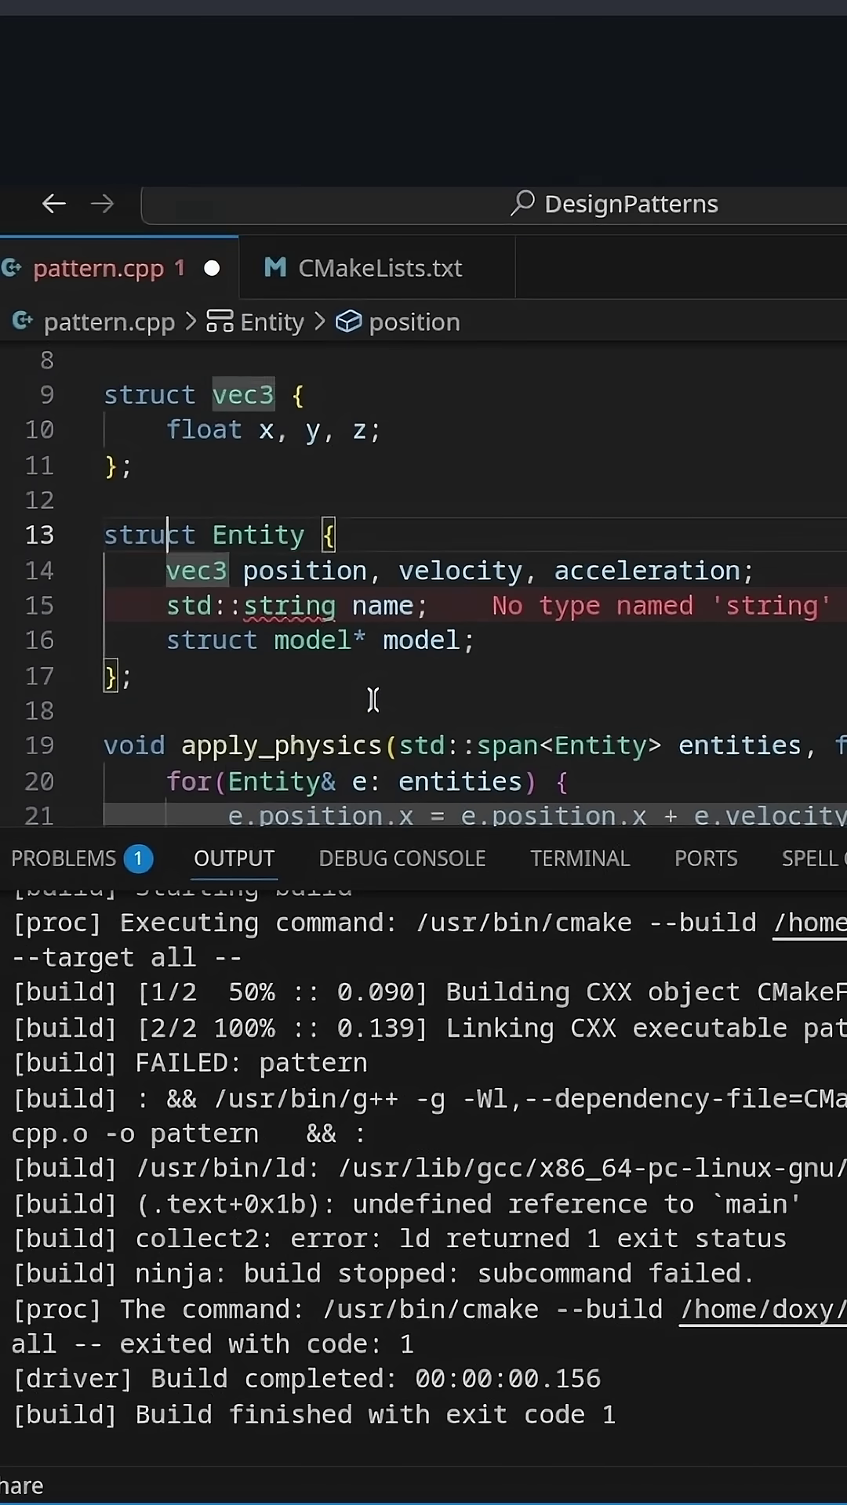
key(Up)
text(styd)
text(d::)
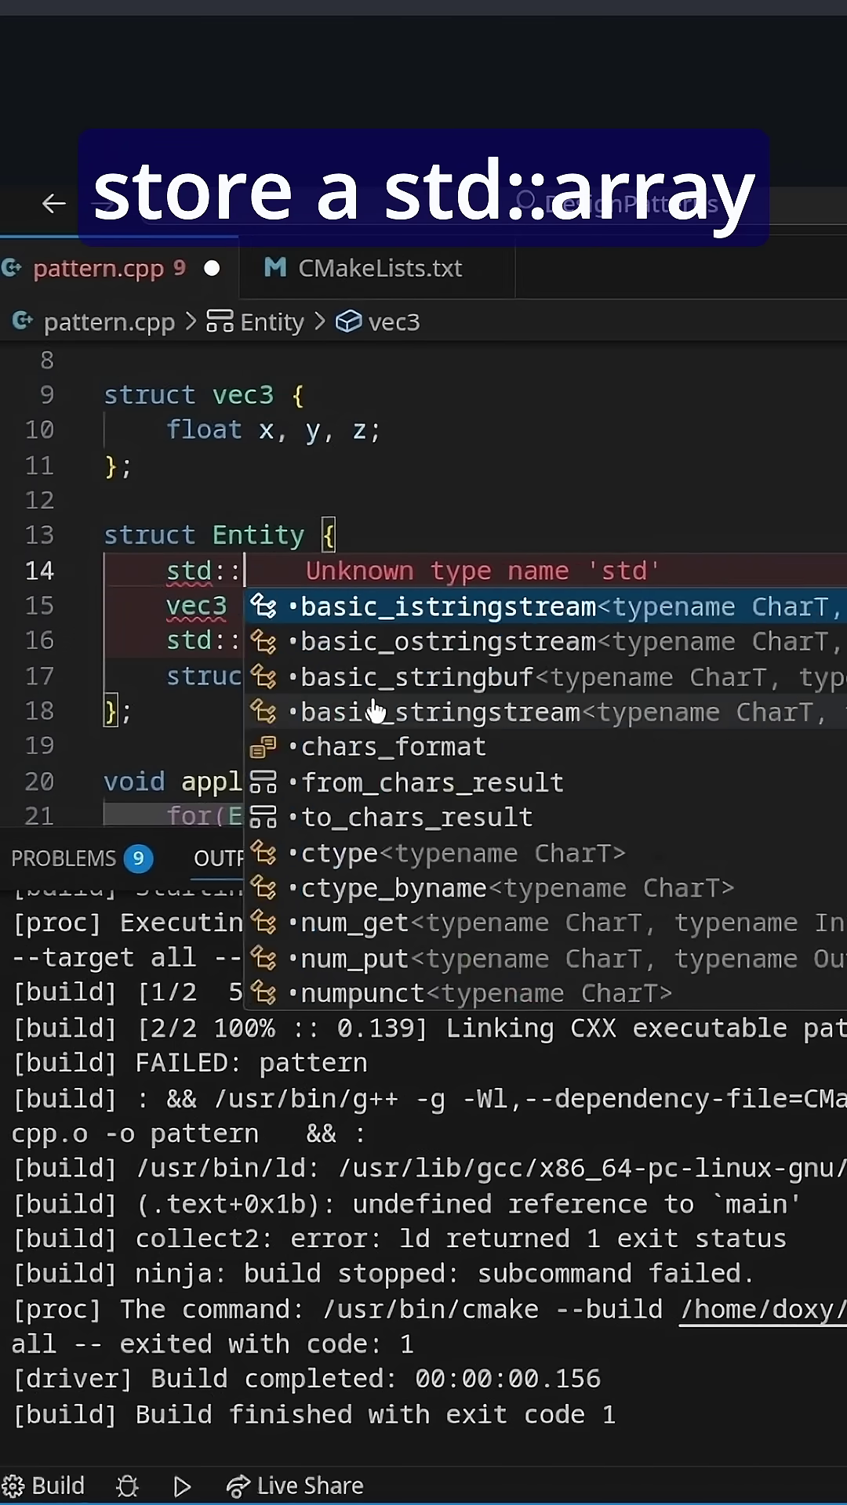
text(array<vec)
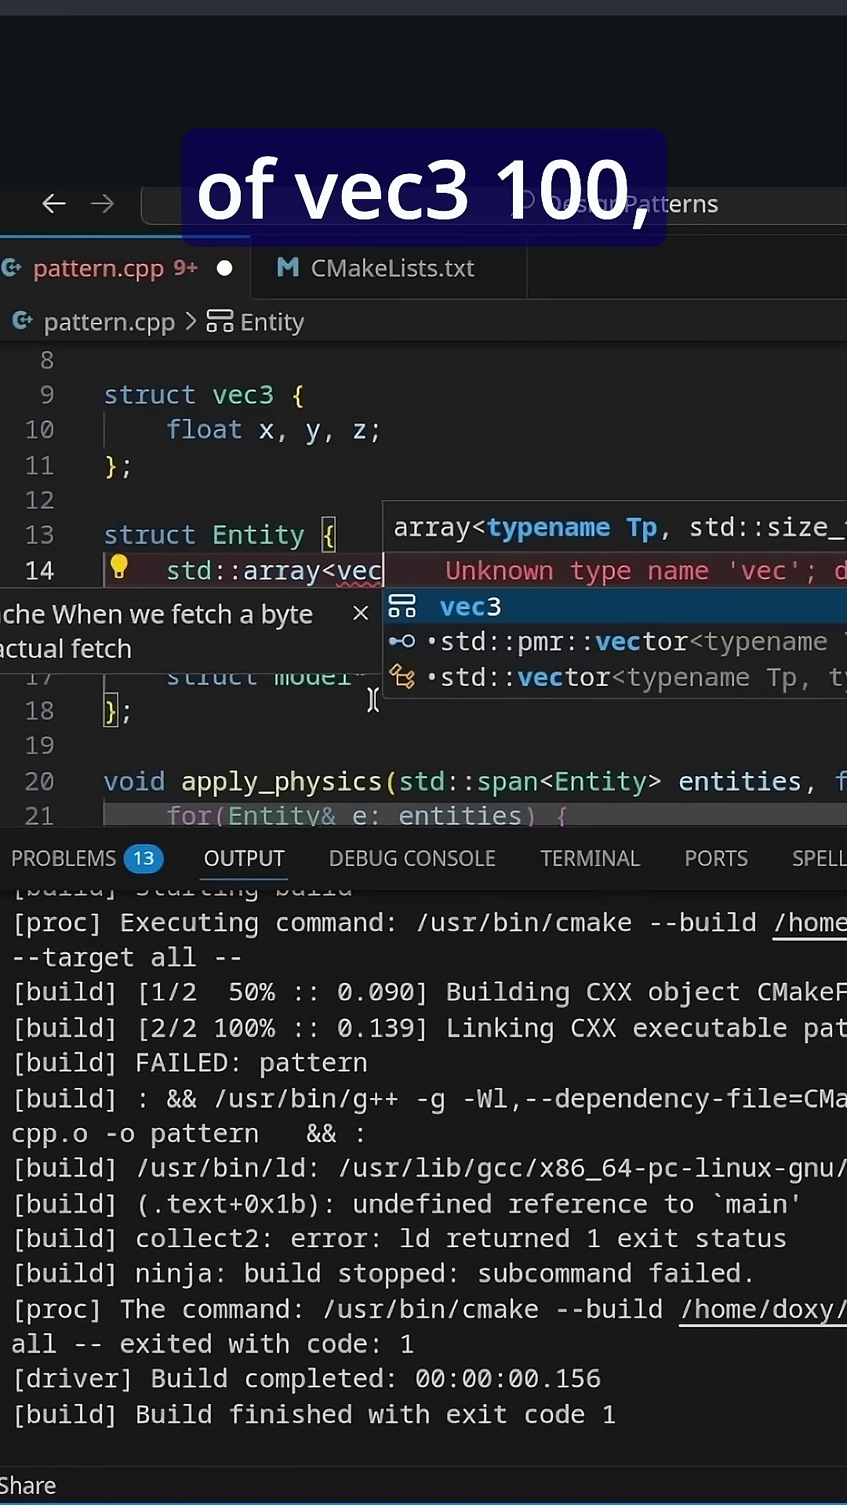
text(, )
text(>)
key(ctrl+Left)
key(ctrl+Left)
key(Left)
key(Left)
text(3)
key(End)
text(psoitions;)
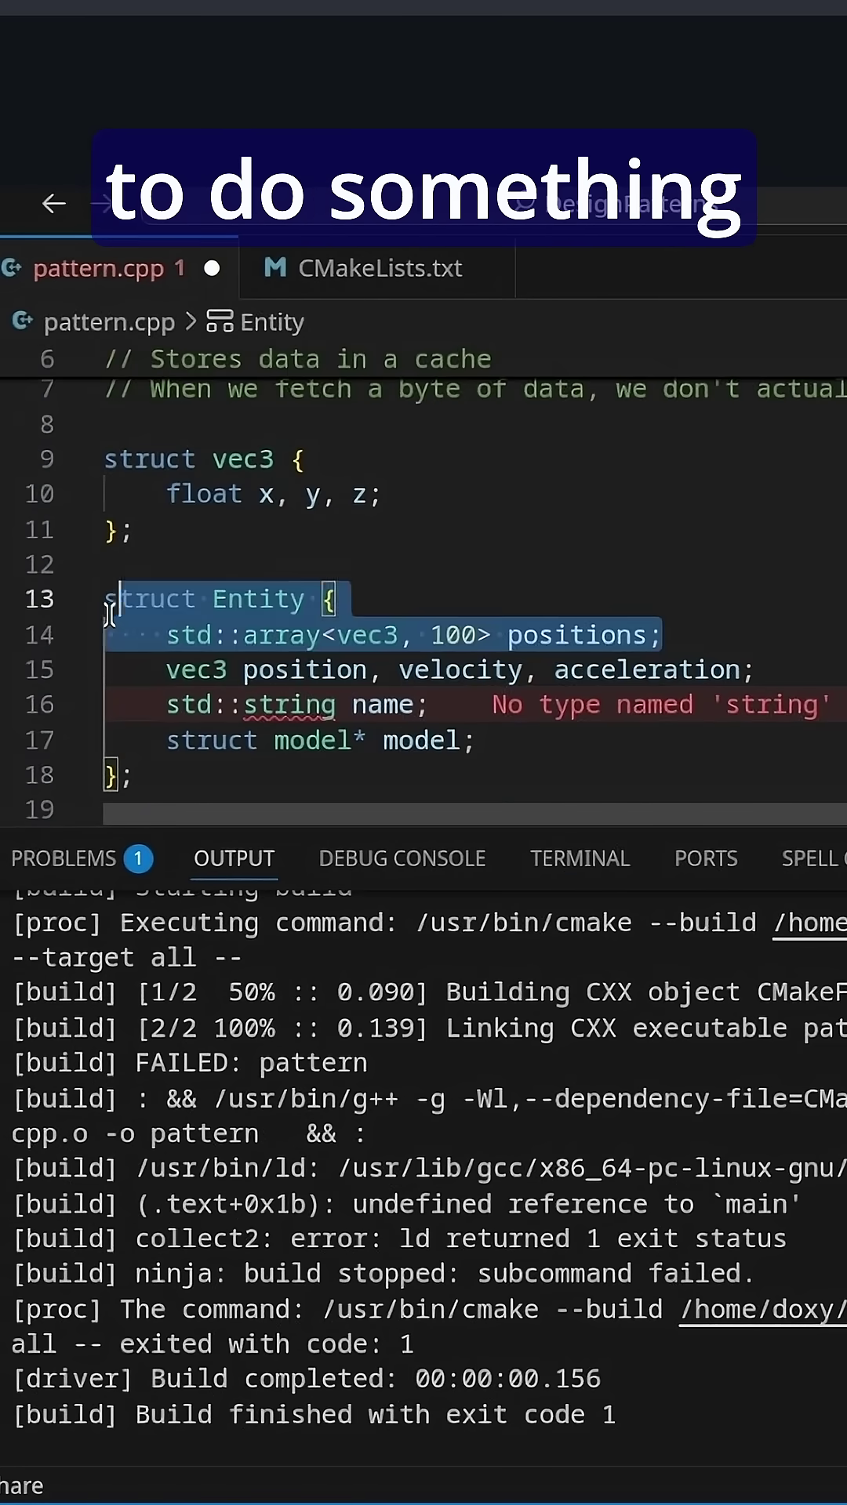
- Duplicate the positions array line to create the velocity and acceleration arrays
drag(662, 636, 150, 638)
key(ctrl+c)
key(End)
key(Return)
key(ctrl+v)
key(Return)
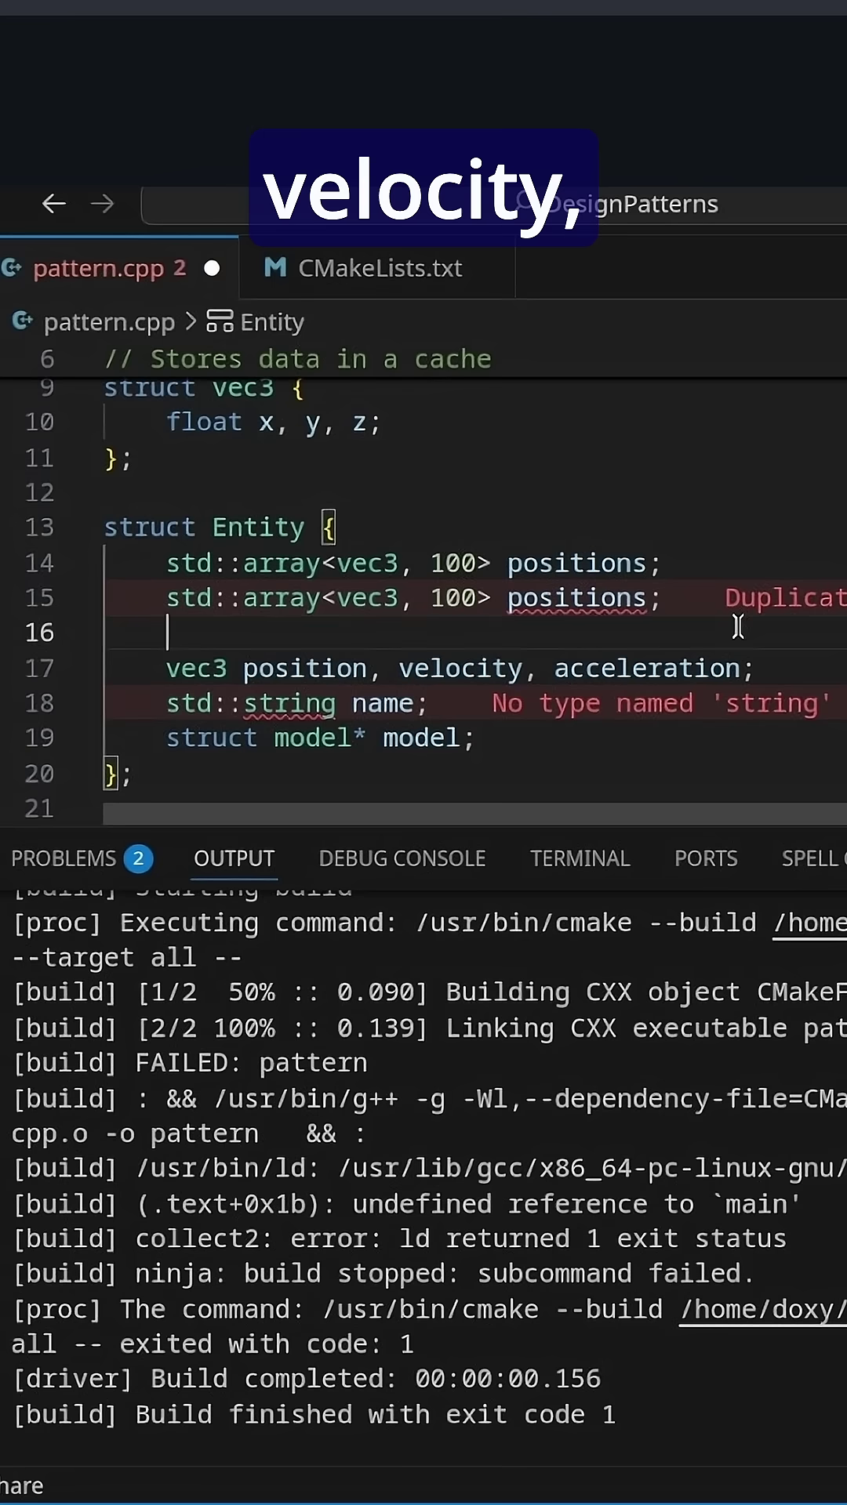
key(ctrl+v)
double_click(568, 597)
text(velocity)
text(acceleration)
drag(165, 668, 753, 669)
- Delete the old vec3, name and model members and start the 'and so on' comment
key(Delete)
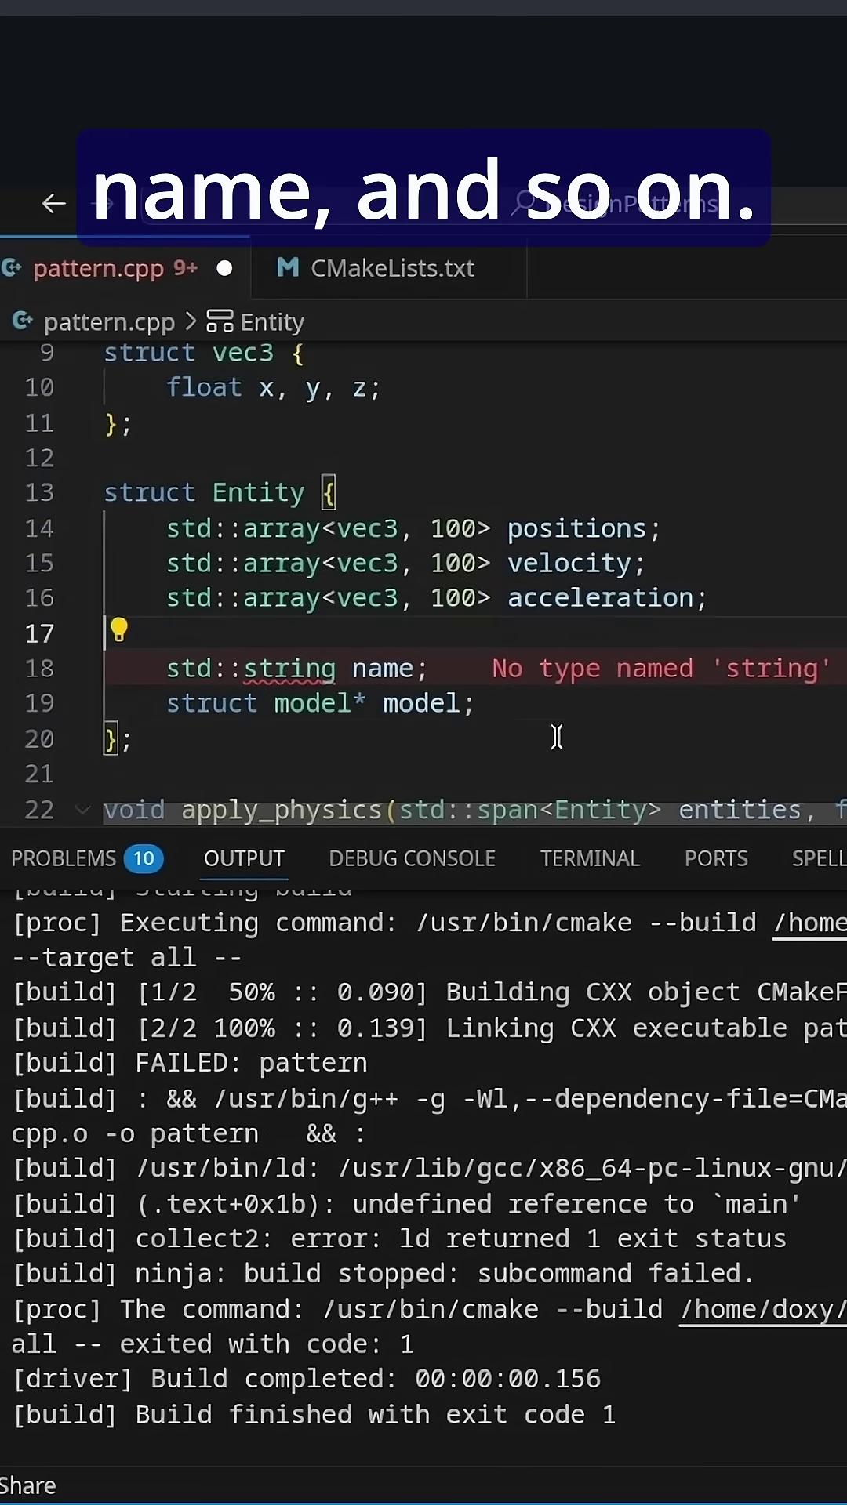
drag(549, 727, 166, 694)
key(Delete)
key(Tab)
text(/)
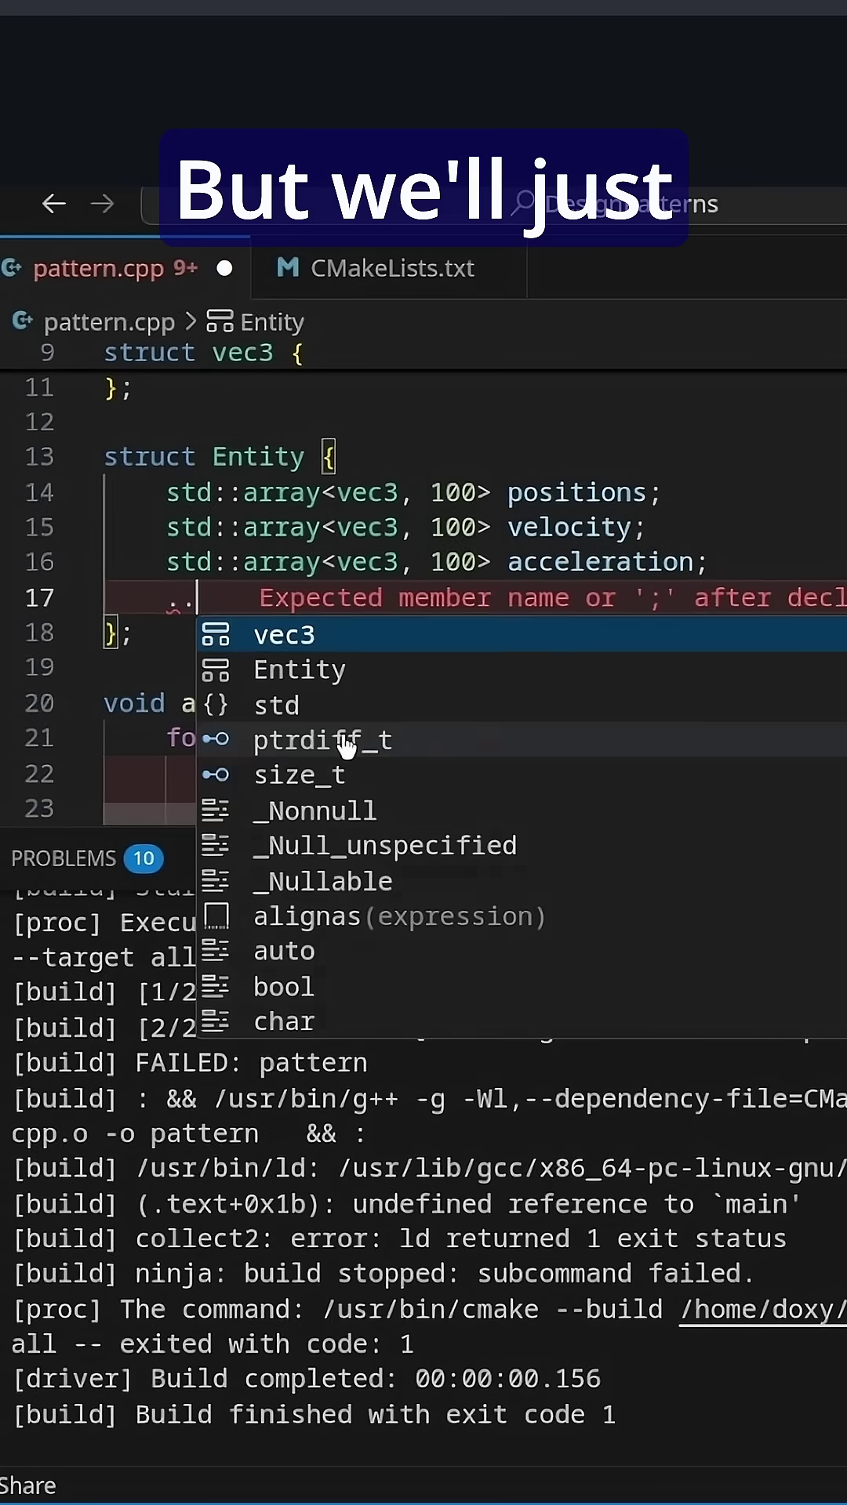
text(/ and so on.)
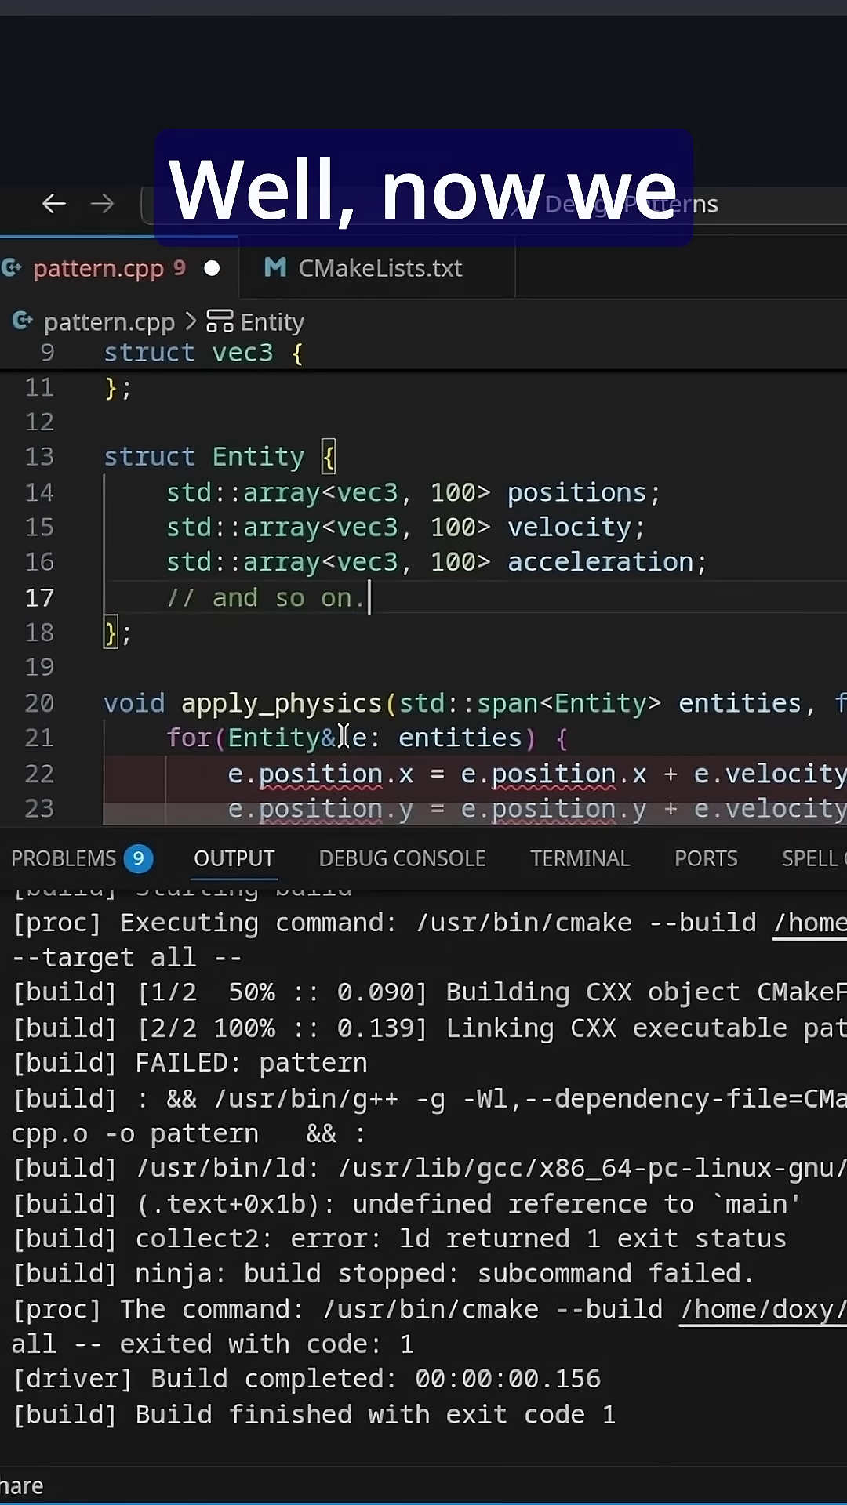
click(244, 456)
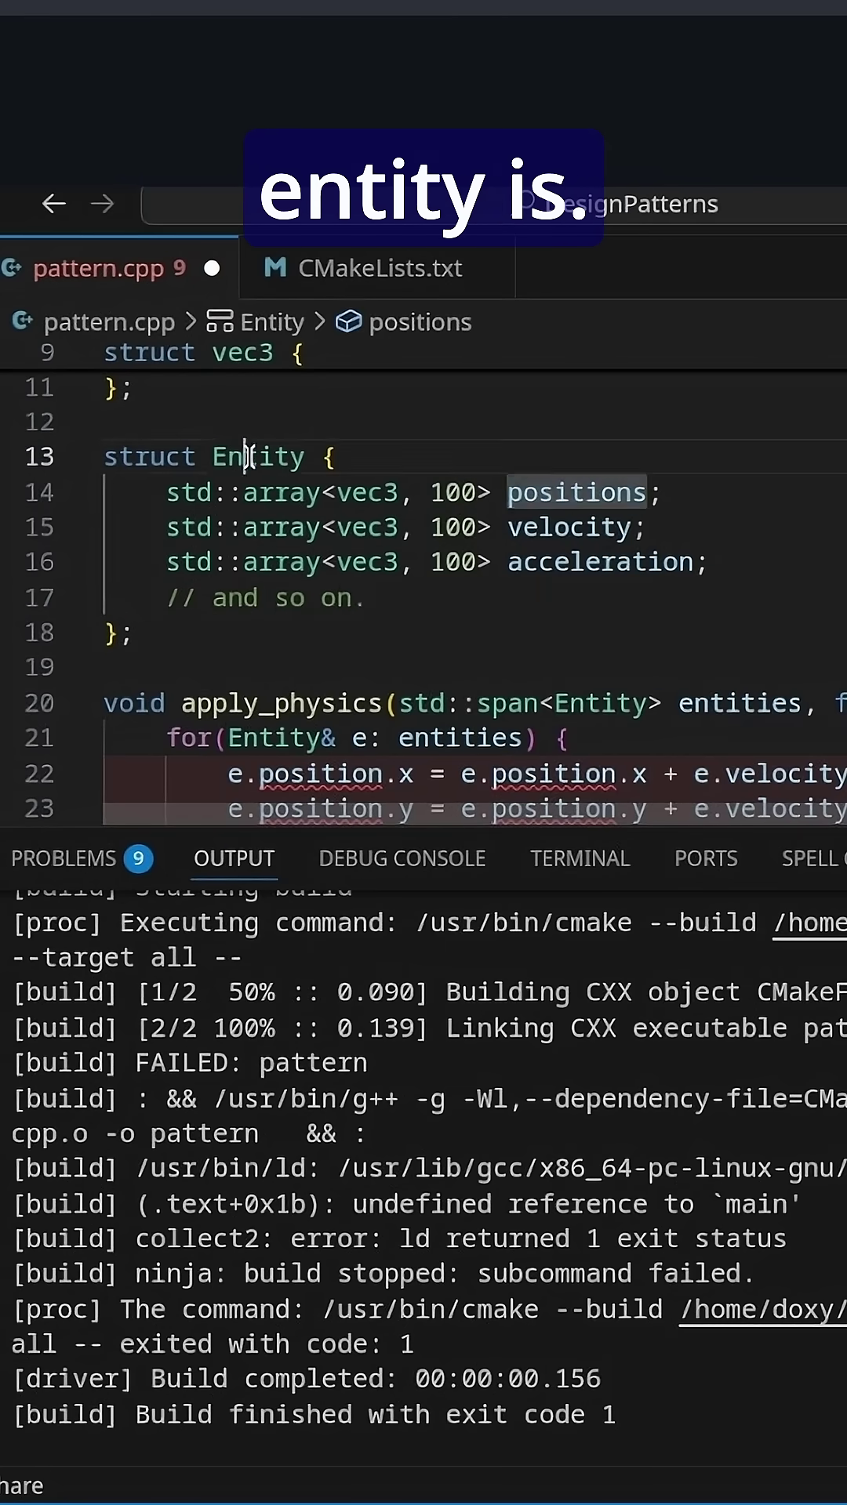
drag(665, 492, 289, 489)
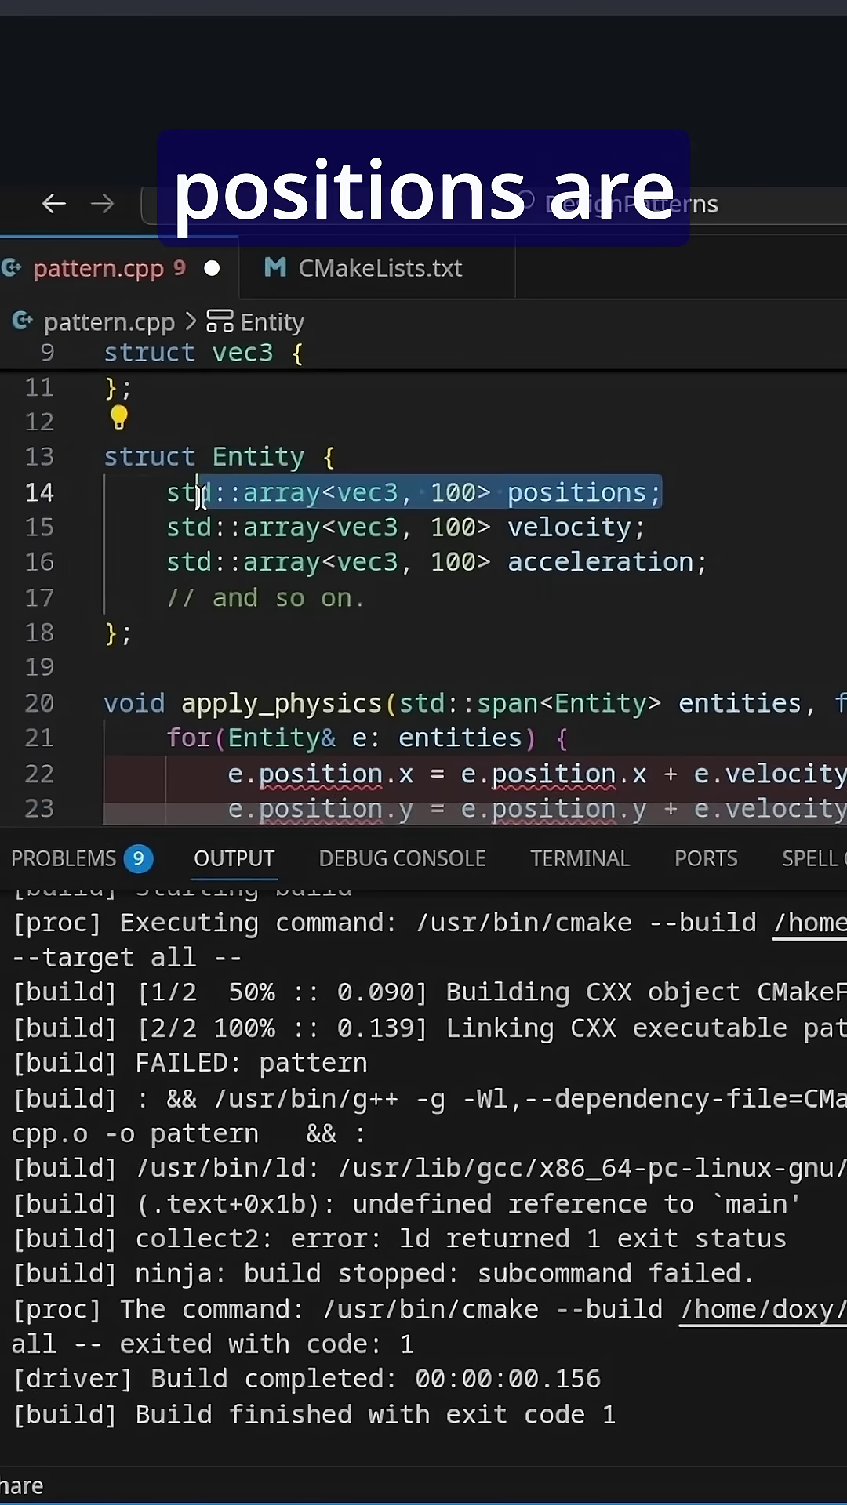
drag(203, 494, 139, 494)
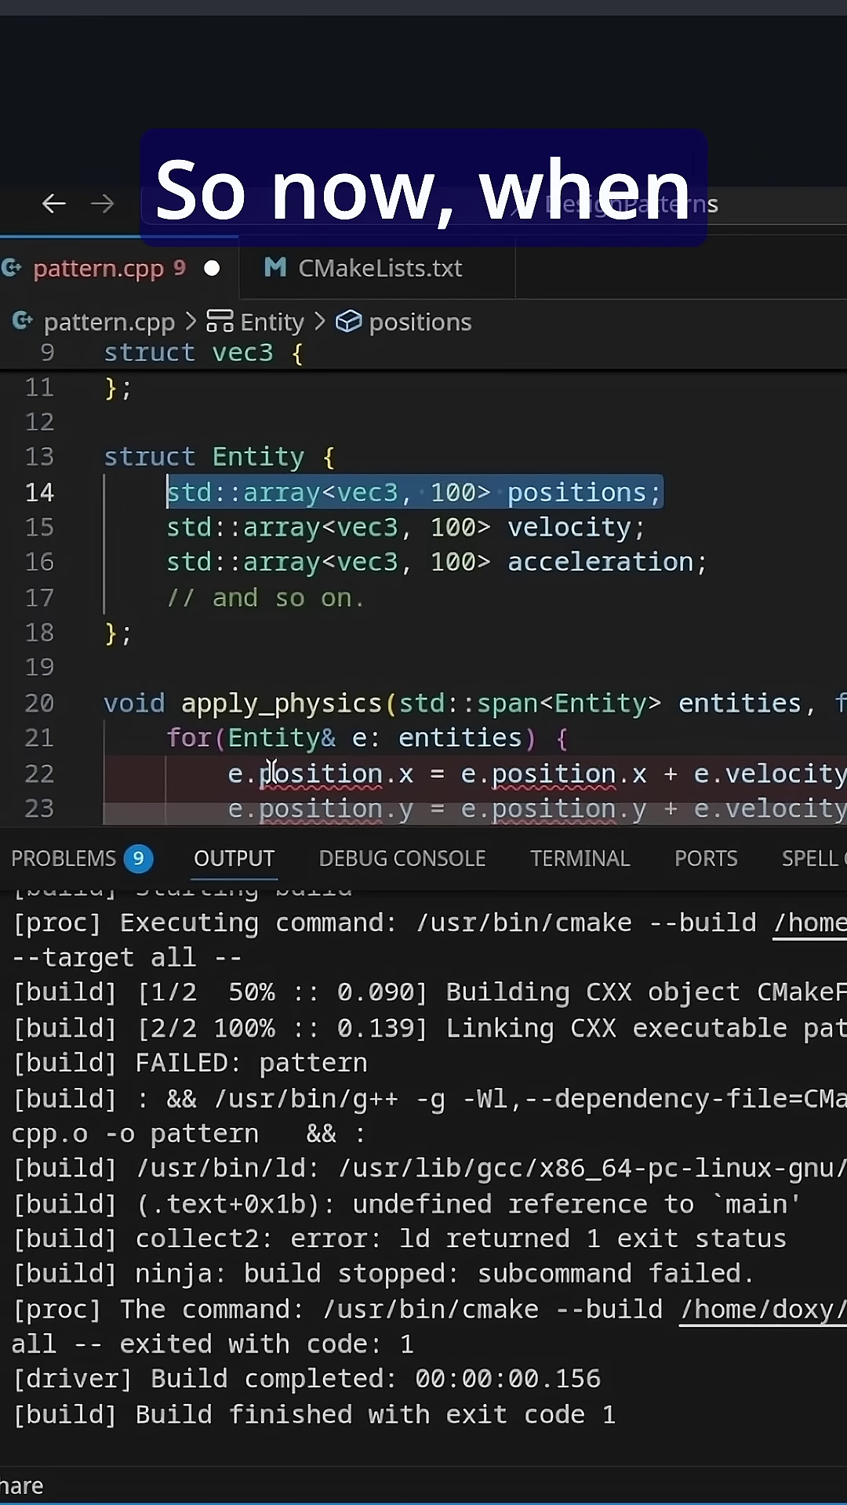
scroll(304, 685, down, 2)
- Change the std::span<Entity> parameter to Entity and make the loop for(size_t i = 0; i < 100; ++i)
click(439, 544)
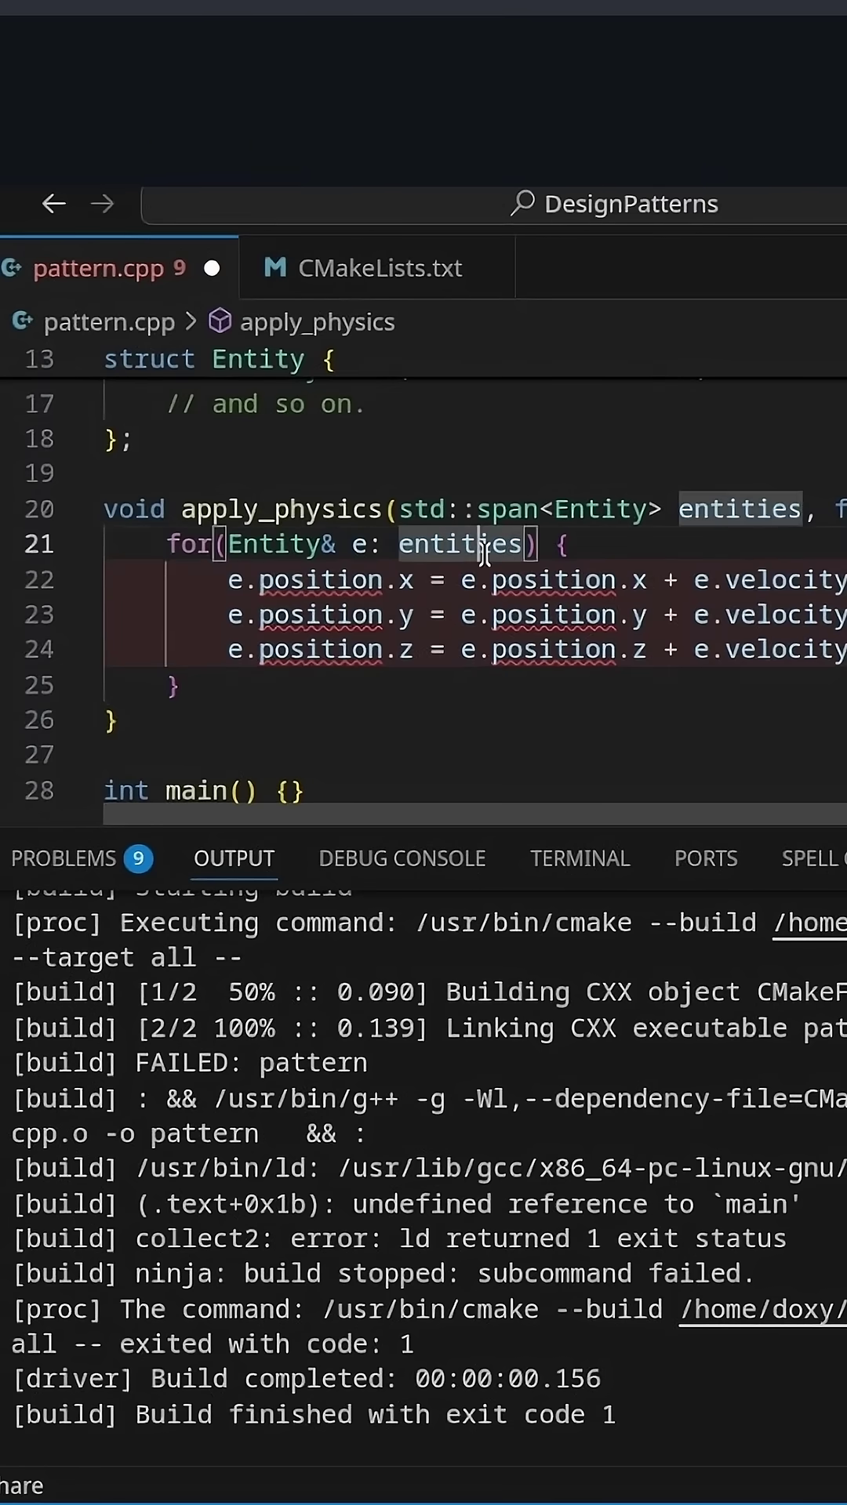
key(BackSpace)
key(BackSpace)
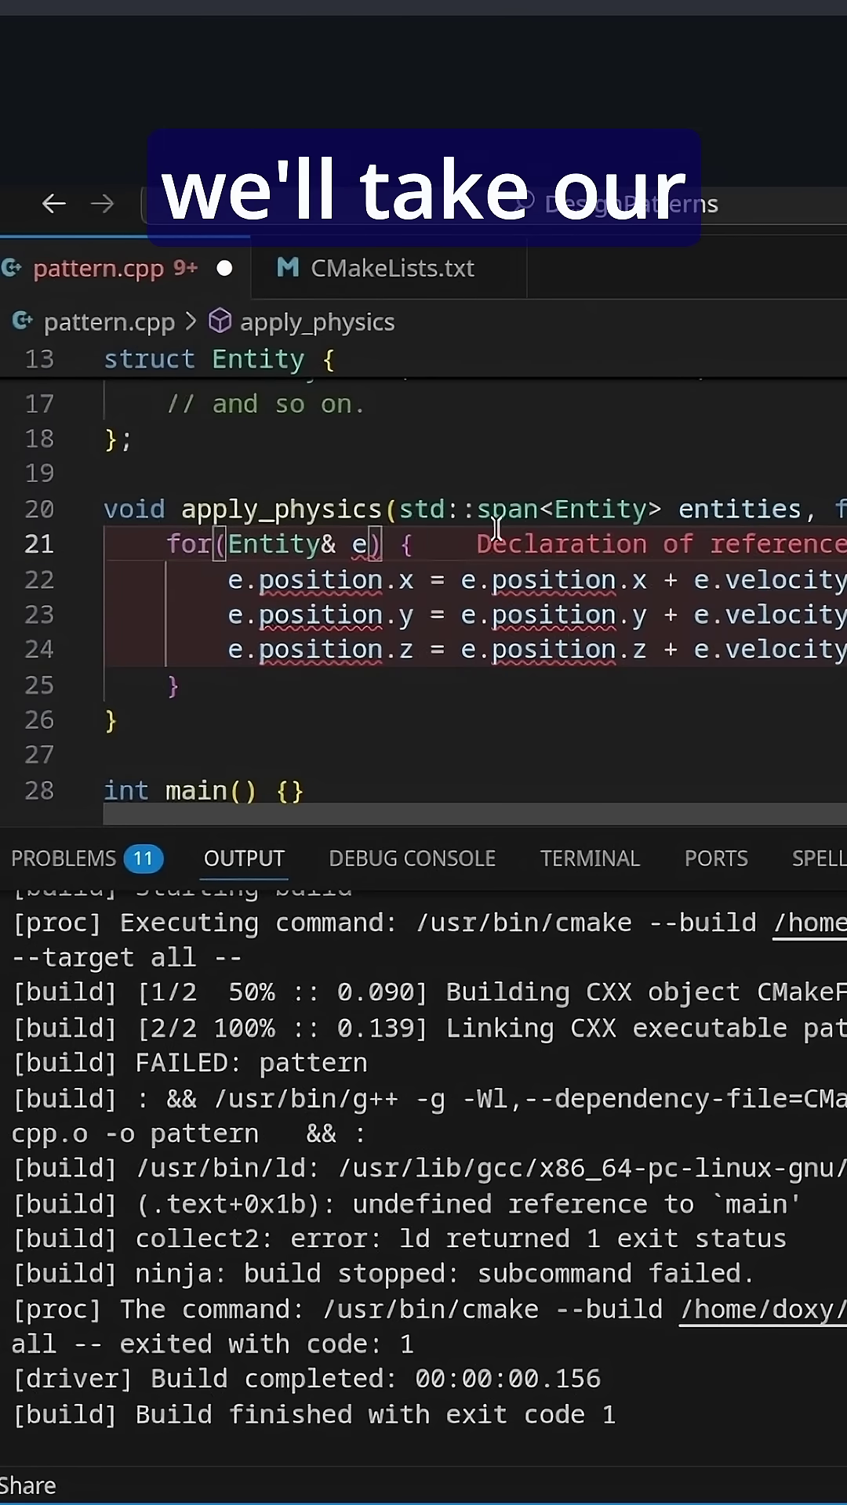
key(BackSpace)
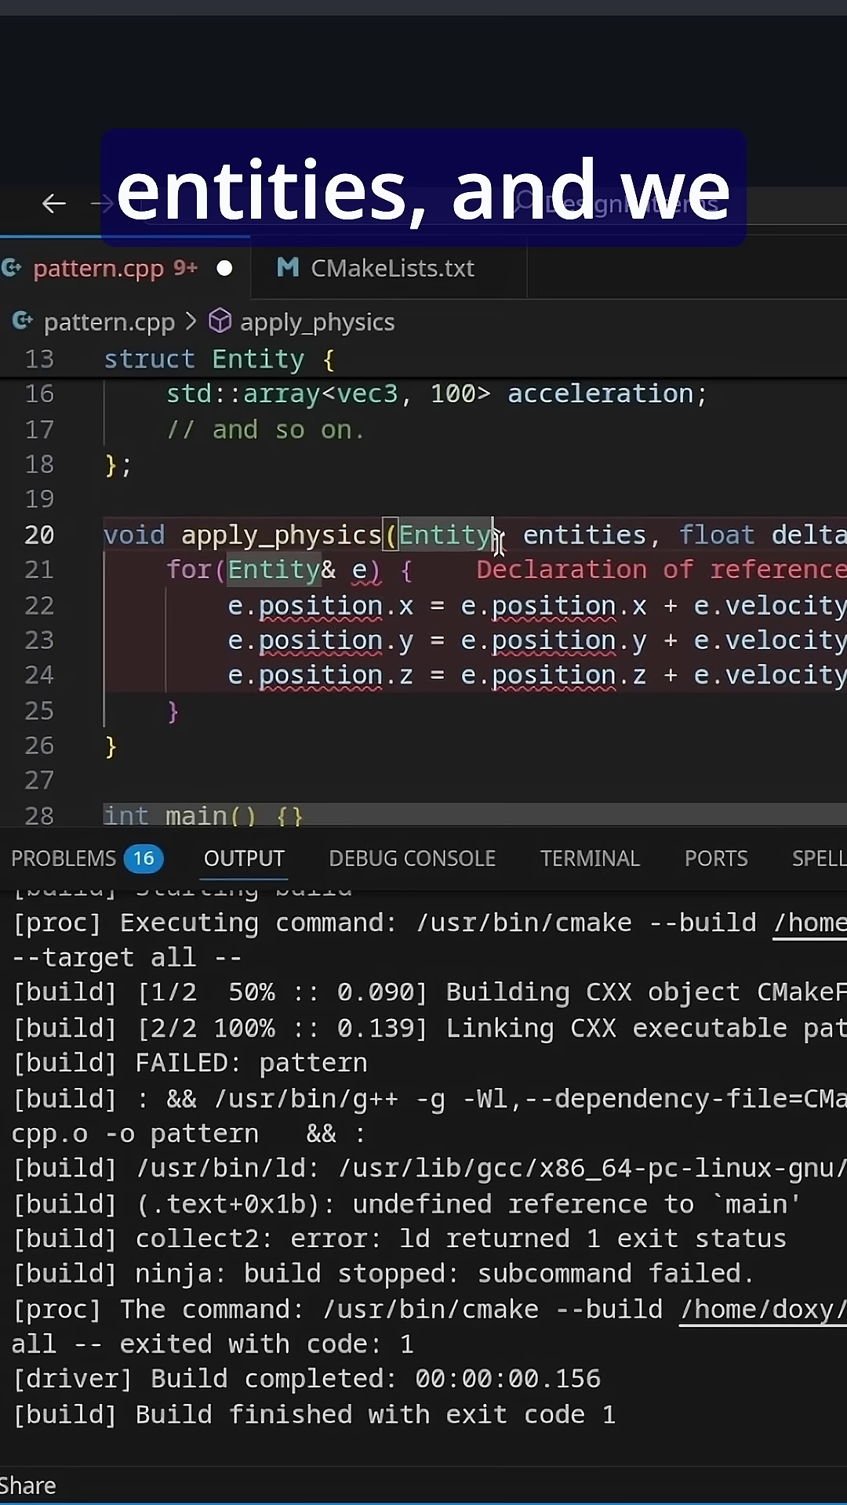
click(374, 572)
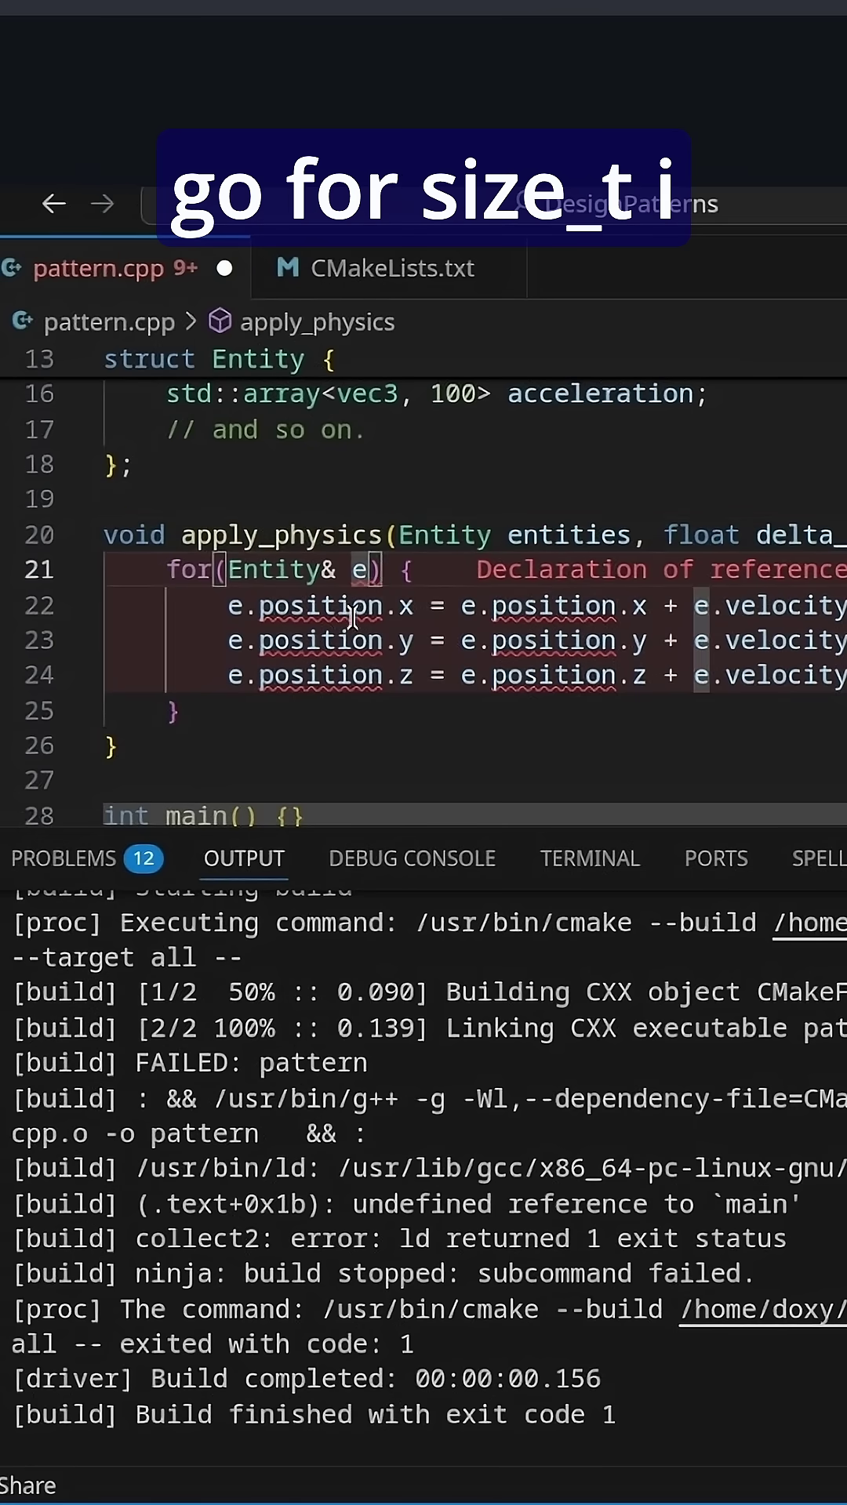
key(ctrl+BackSpace)
key(ctrl+BackSpace)
text(size_t i =)
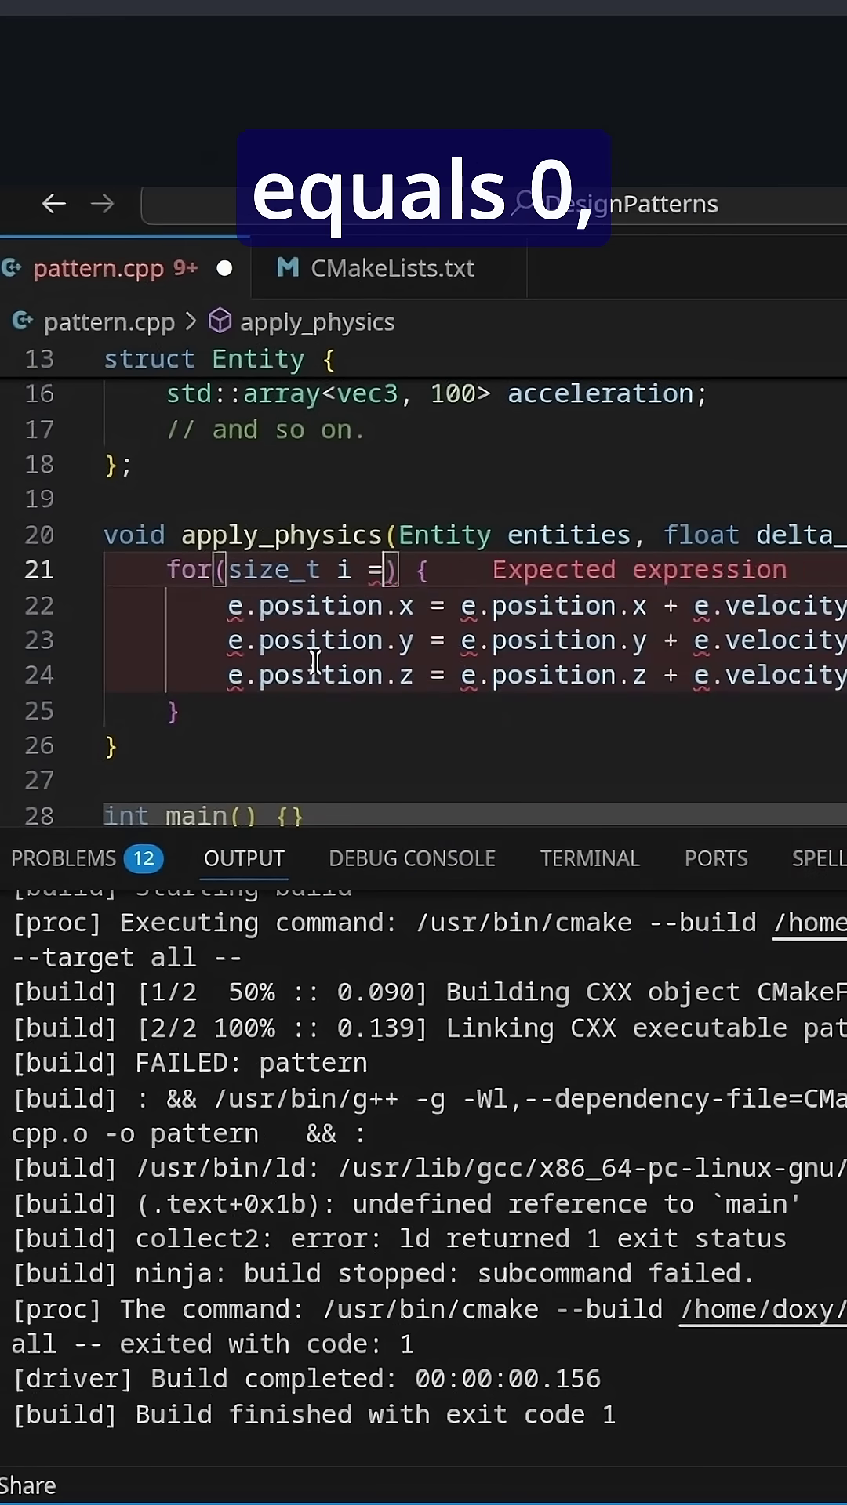
text( 0; i < 100;)
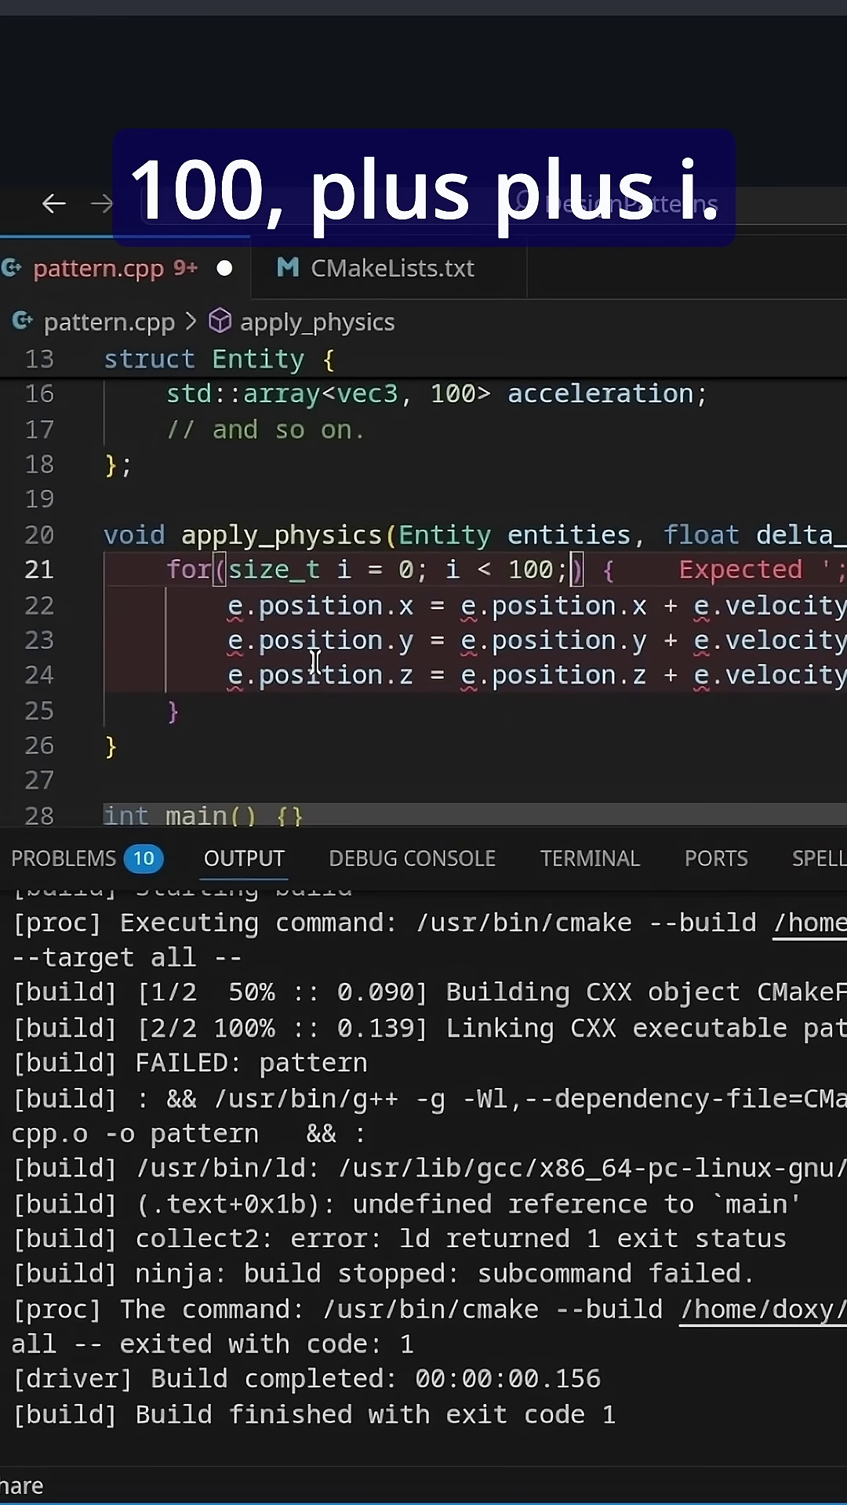
text( ++i)
click(176, 711)
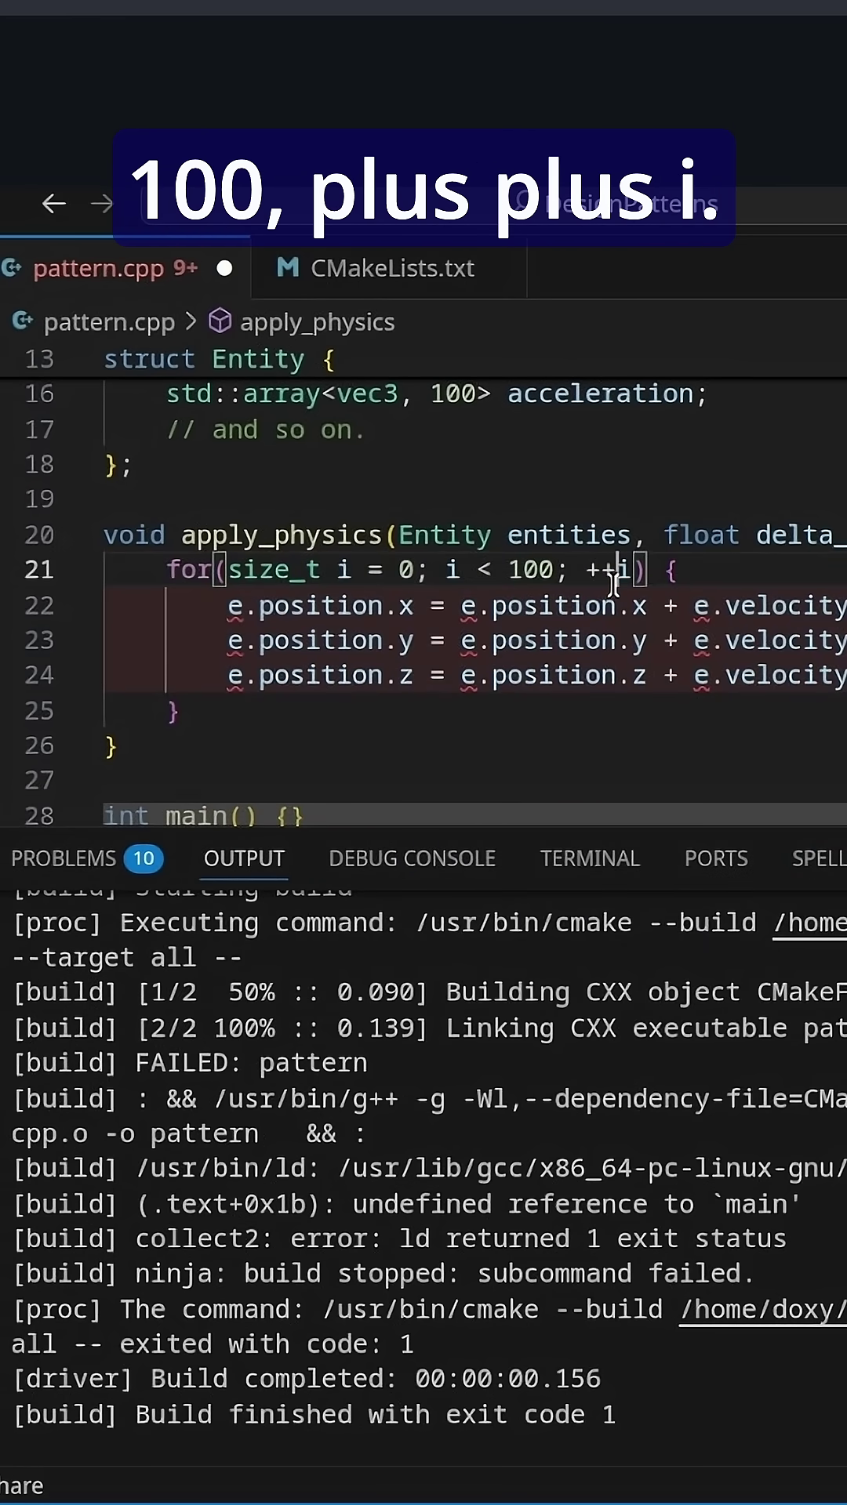
- Rewrite line 22 as entities.positions[i].x = entities.positions[i].x + entities.velocity[i].x * delta_time
click(243, 606)
text(ntities)
key(Right)
key(Right)
key(Right)
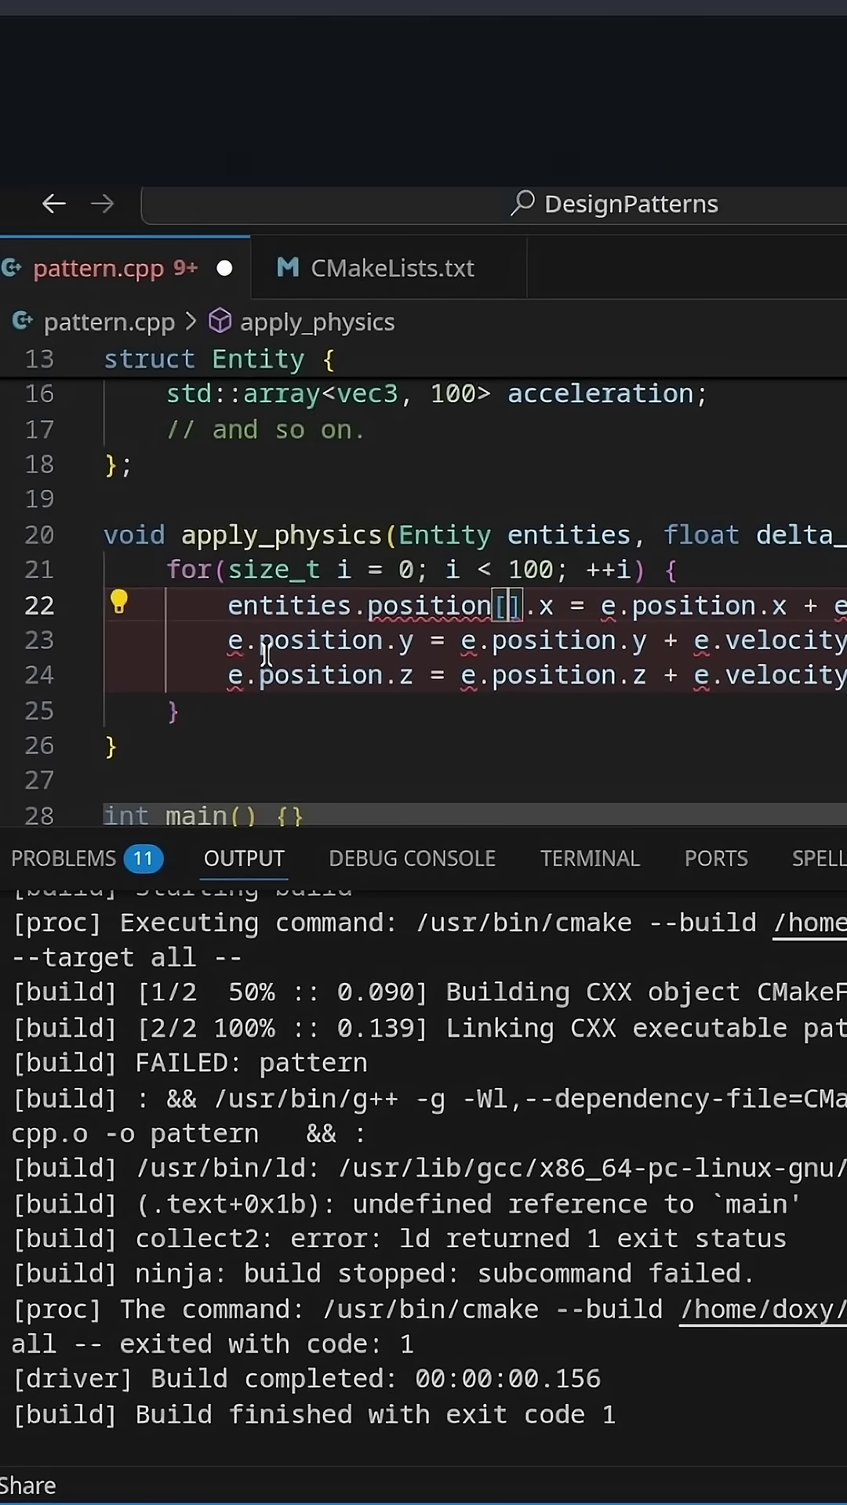
text([i)
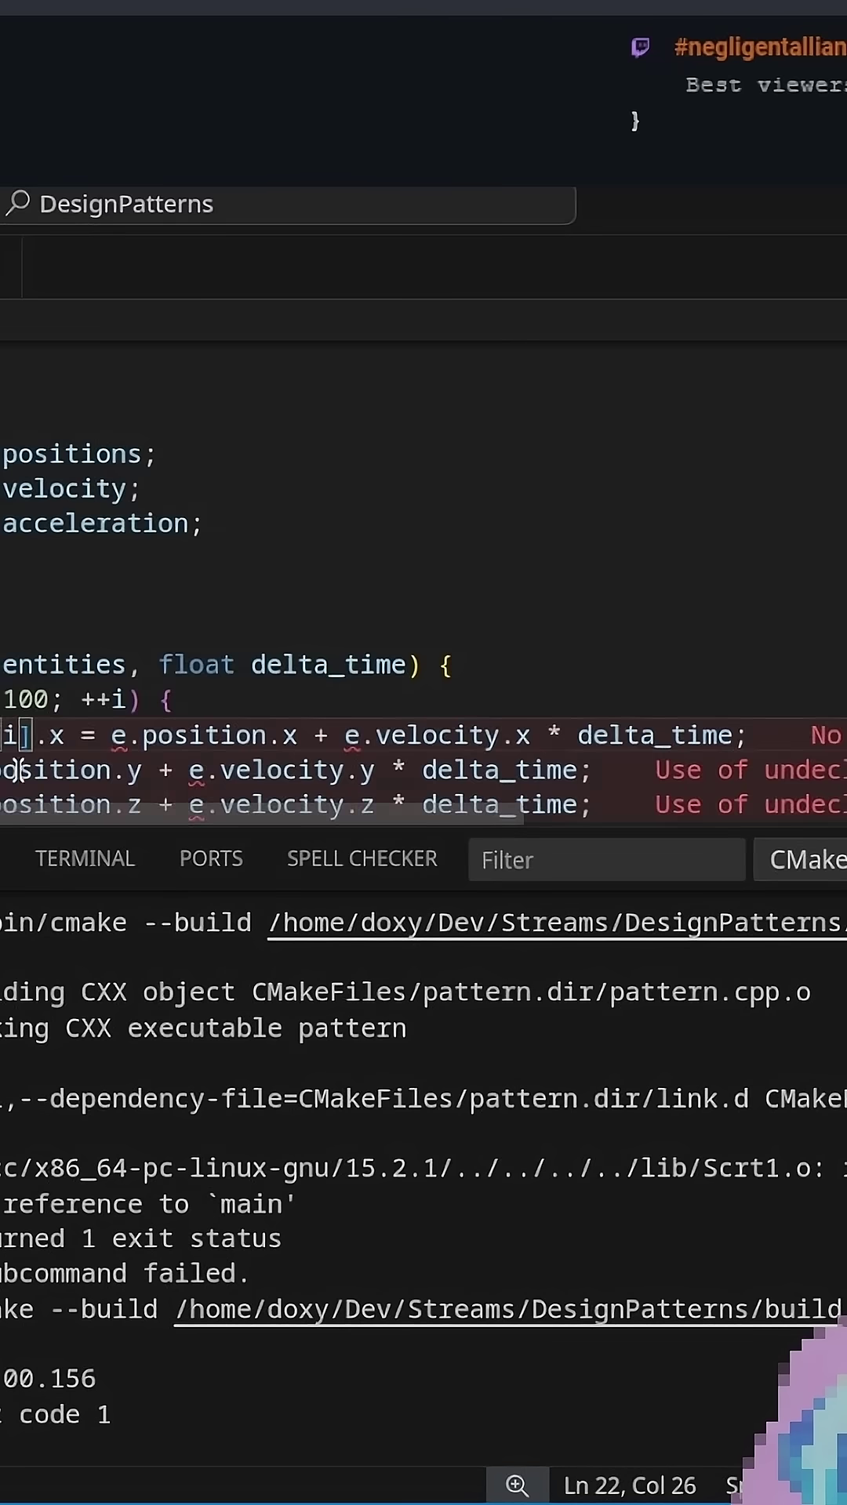
key(Right)
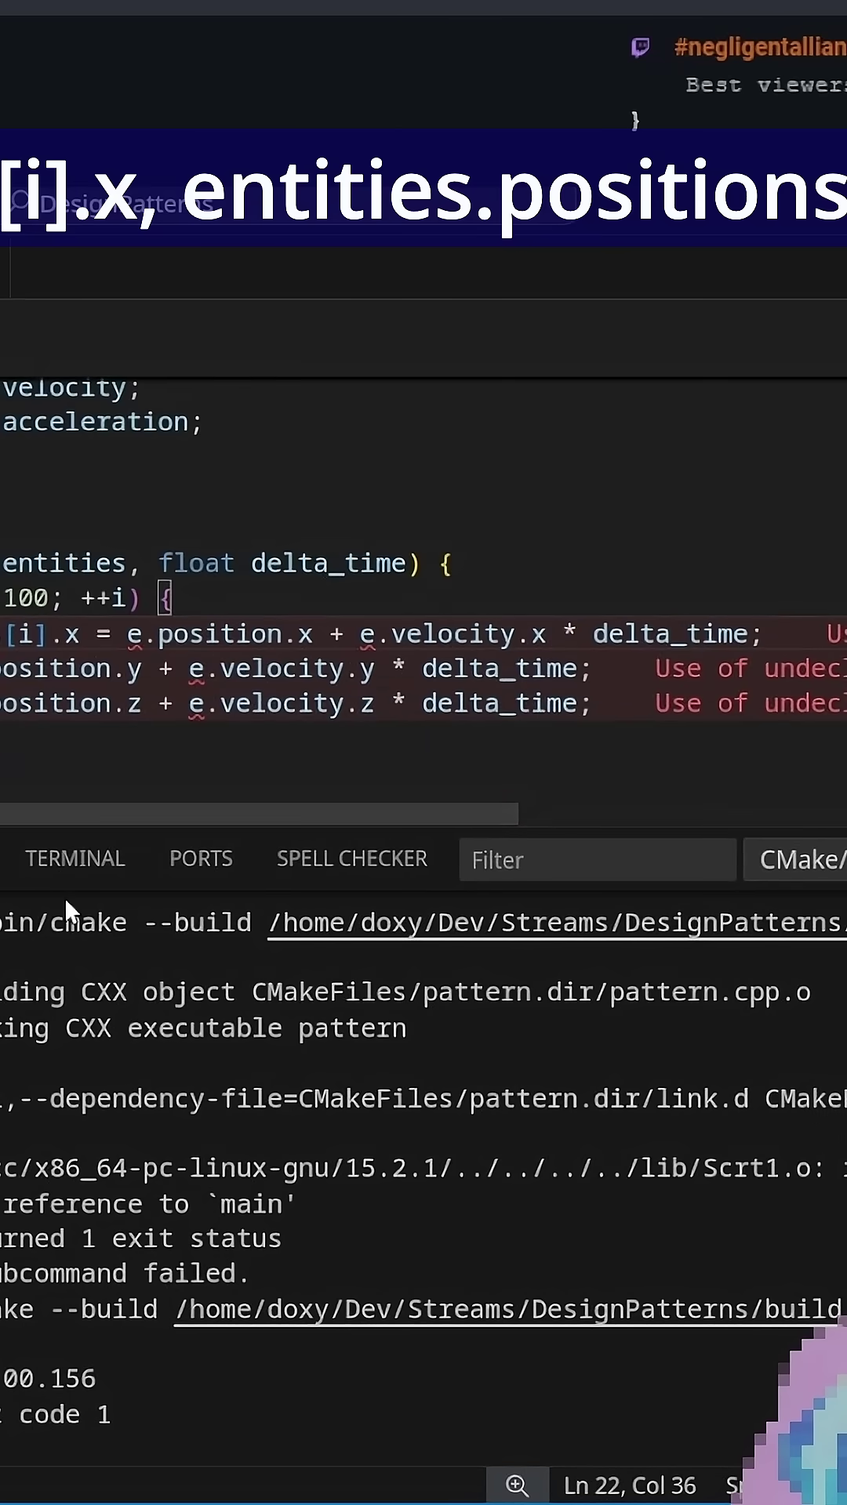
text(ntities)
click(388, 635)
text(s)
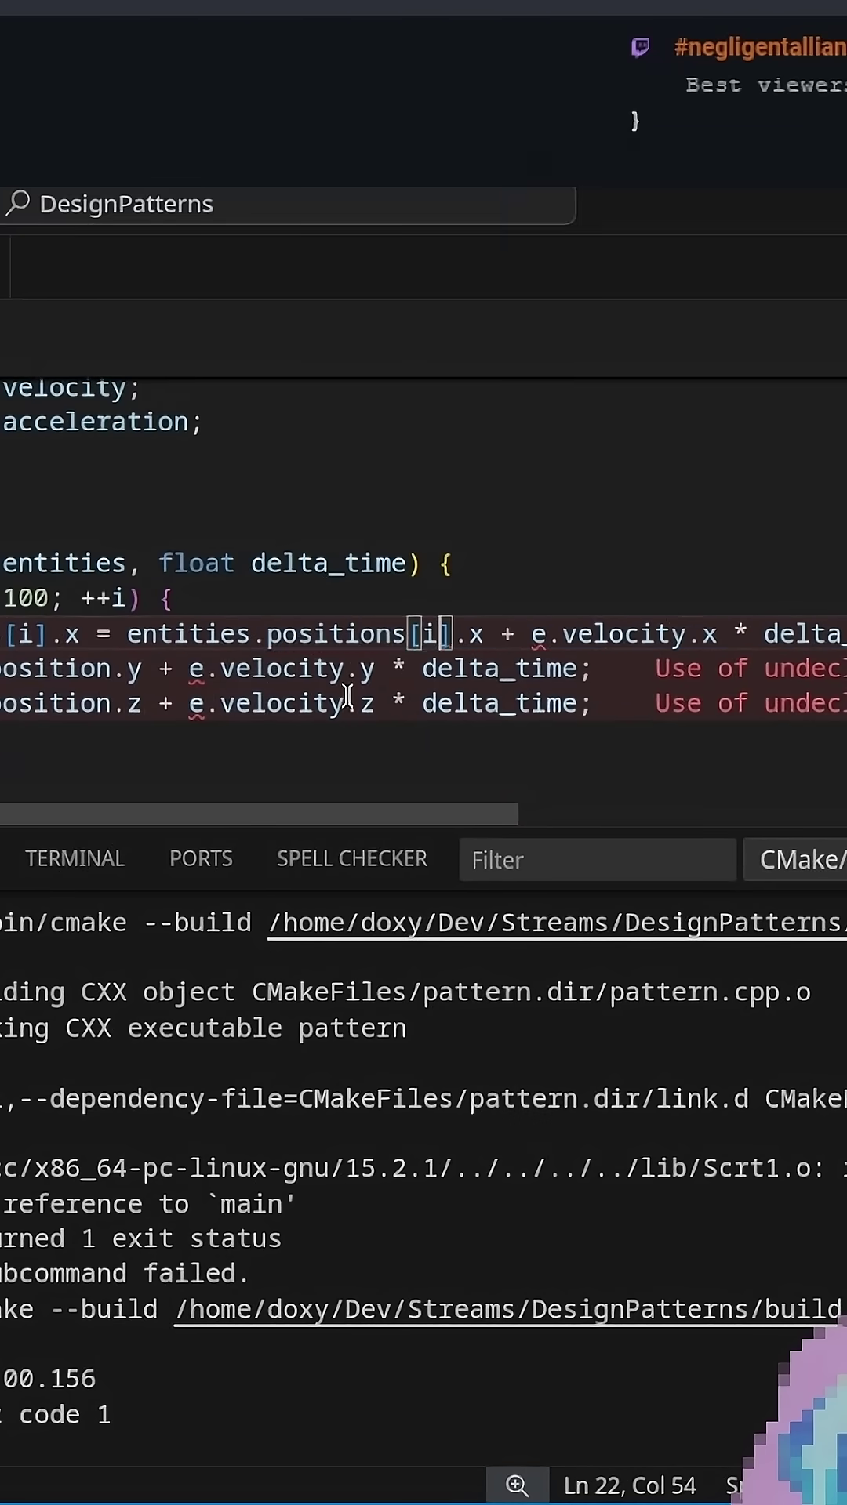
text([i])
click(545, 632)
text(ntities)
click(804, 635)
text([i])
drag(1, 669, 231, 711)
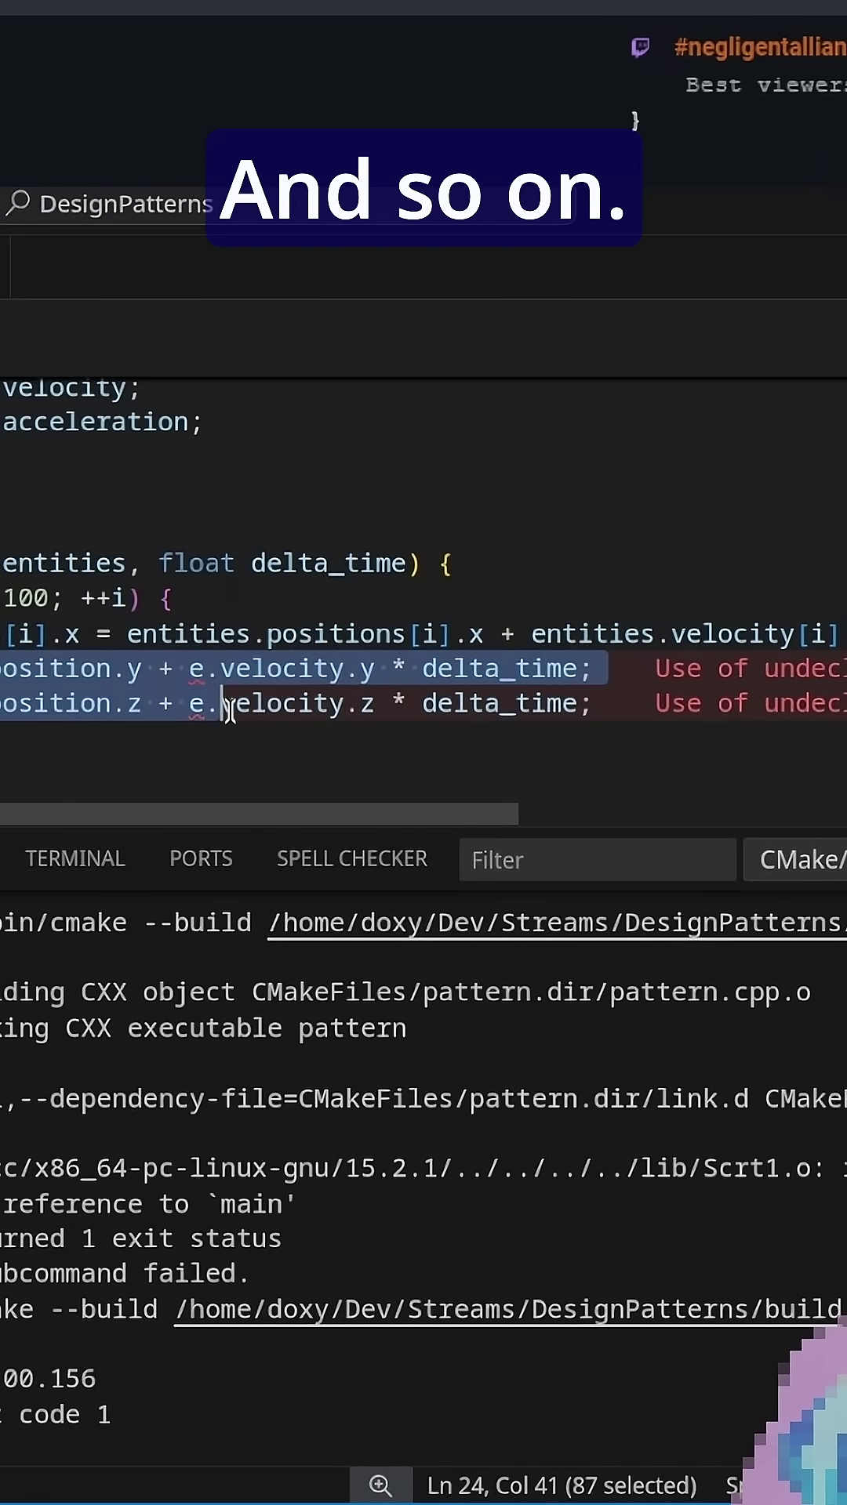